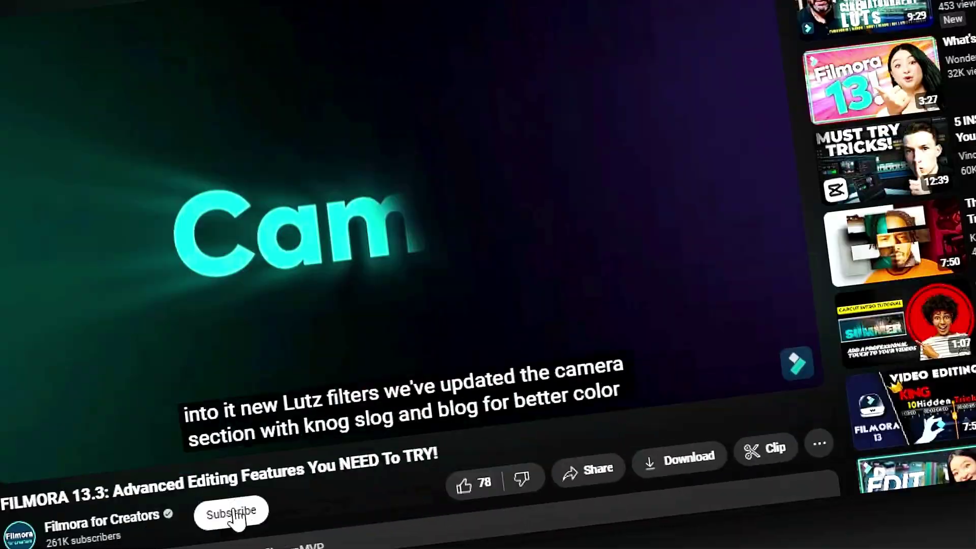
Subscribe to the channel of the Filmora features video after the intro
click(236, 516)
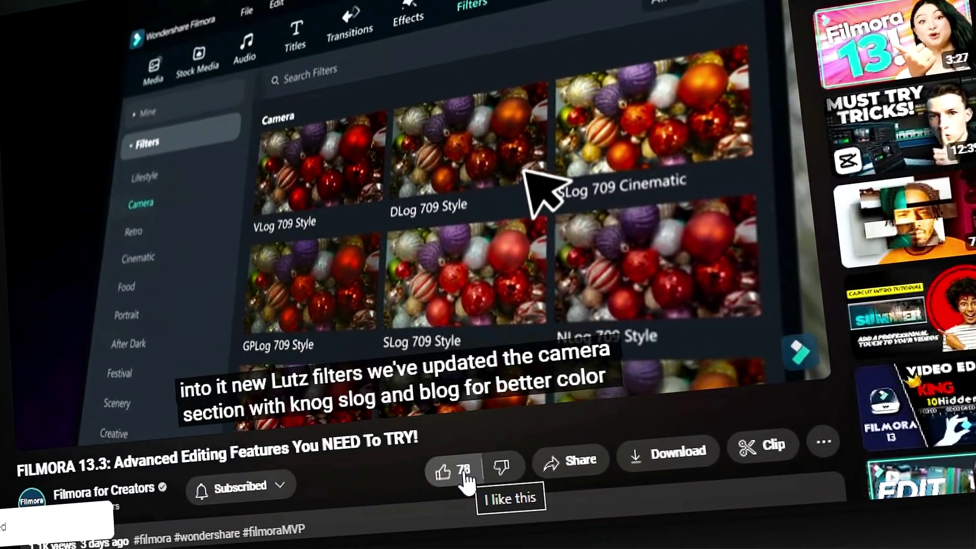
Give the FILMORA 13.3 advanced editing features video a thumbs-up
click(464, 475)
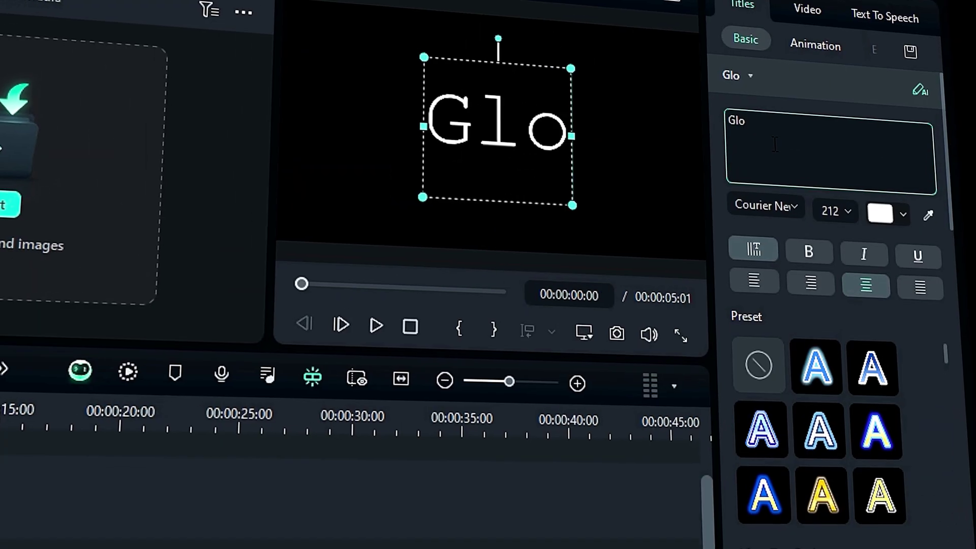
Finish typing 'Glow', set it in the Creattion script font in orange, and apply a red glow preset
text(w)
click(786, 189)
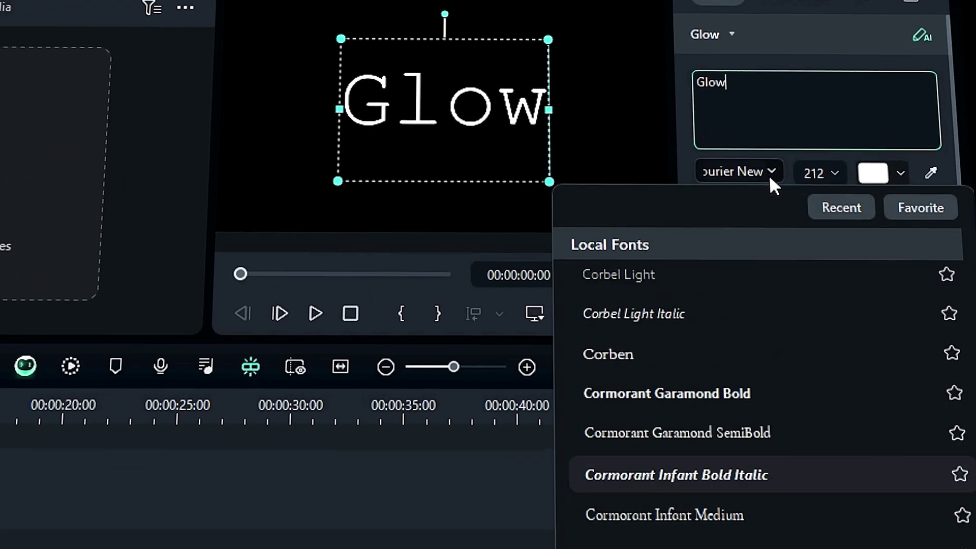
click(873, 198)
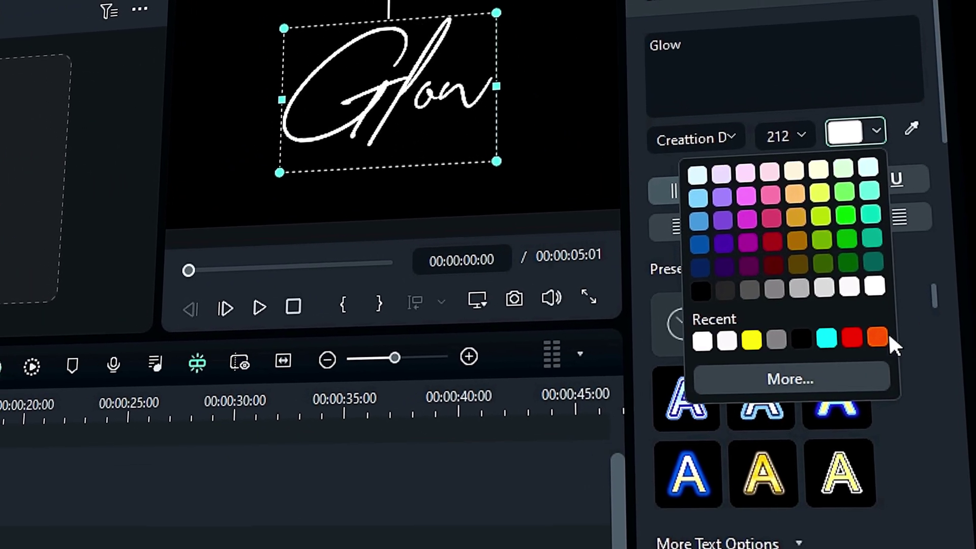
click(862, 327)
scroll(913, 298, down, 2)
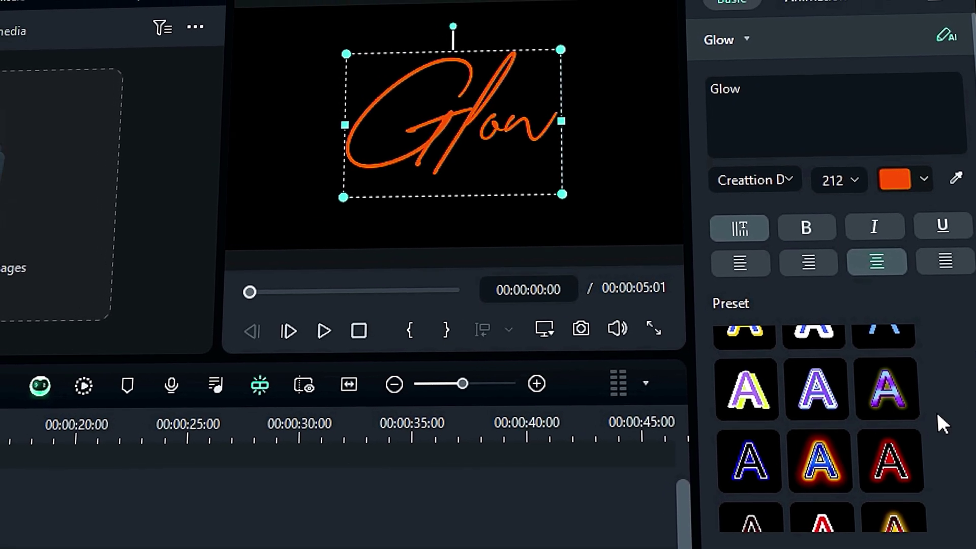
click(819, 460)
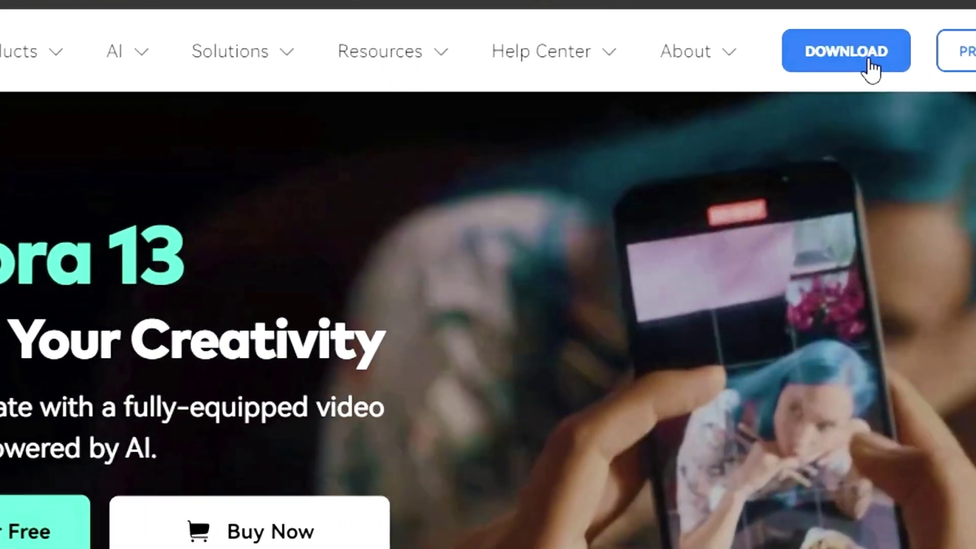
Download filmora_setup_full846.exe from filmora.wondershare.com and run it
click(722, 134)
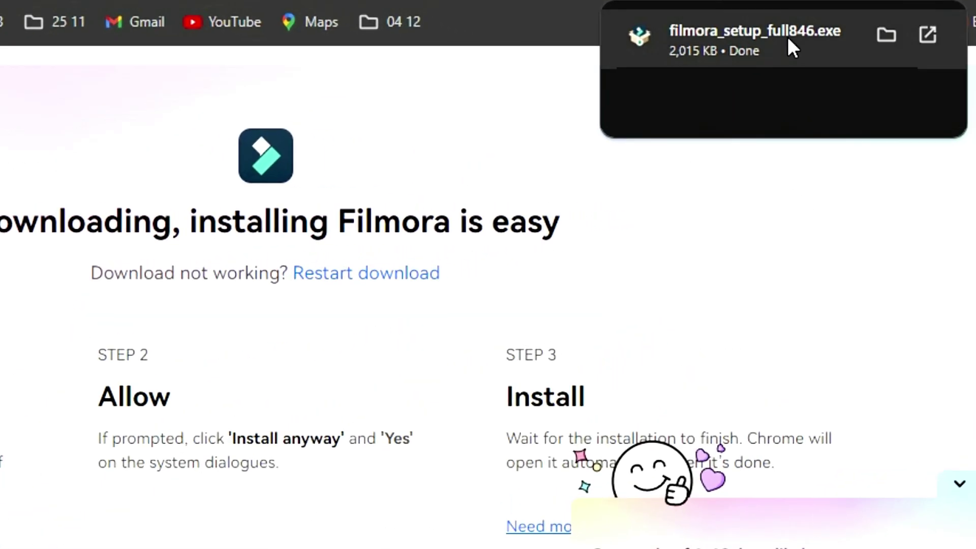
click(787, 37)
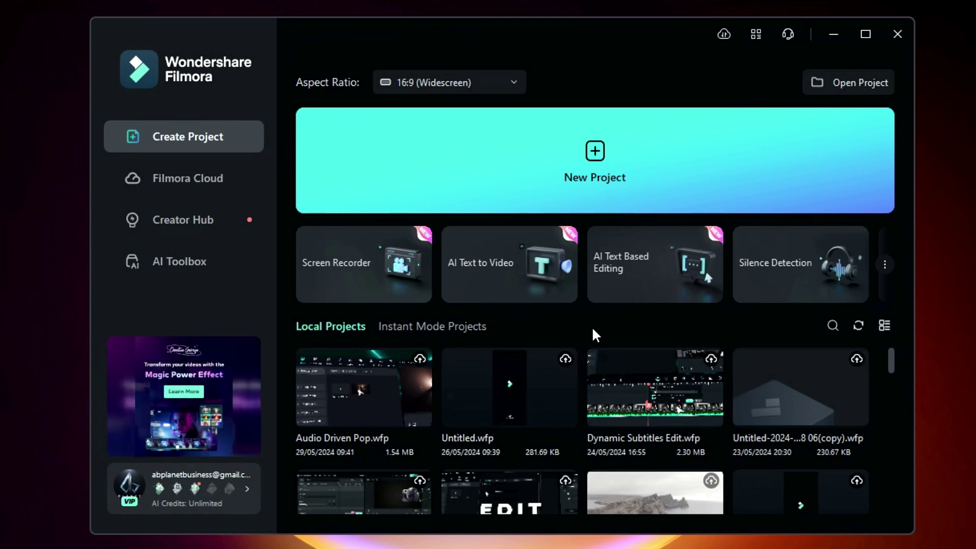
Start a new project, import the Clip video, and place it at the start of Video 1
click(632, 182)
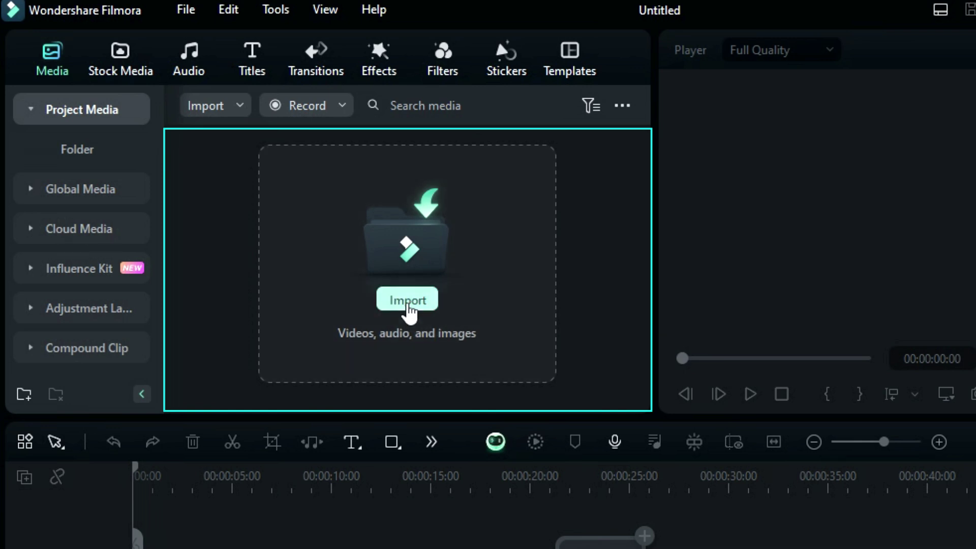
click(407, 299)
click(339, 208)
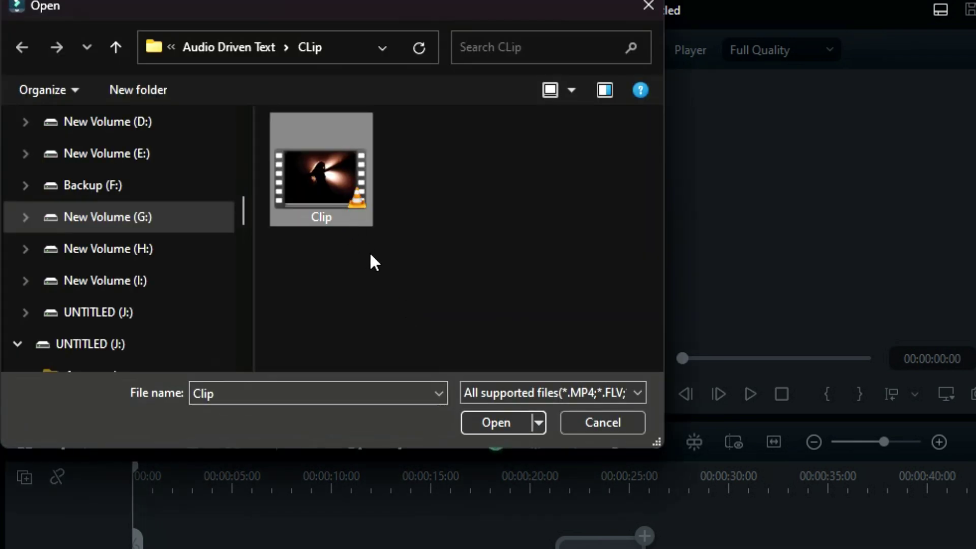
click(496, 427)
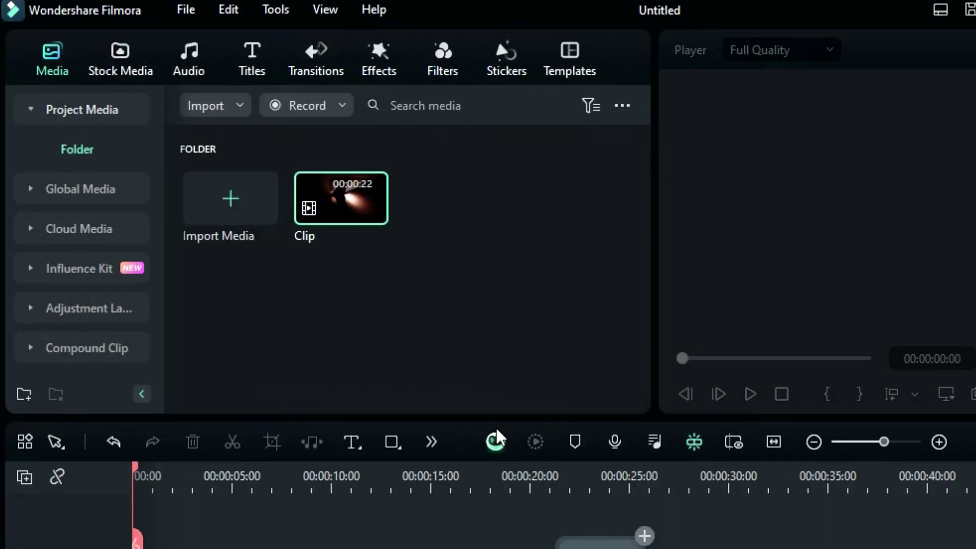
drag(322, 209, 148, 548)
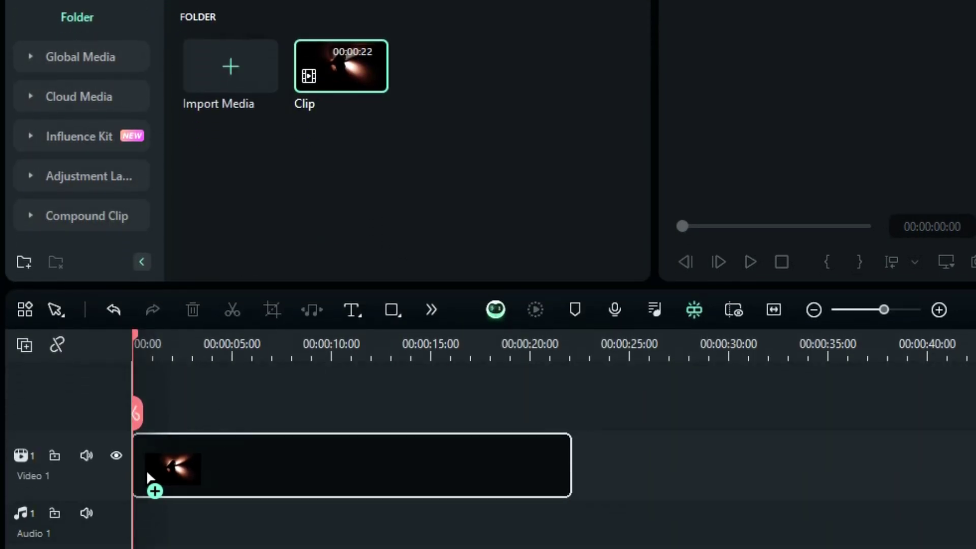
drag(145, 469, 145, 469)
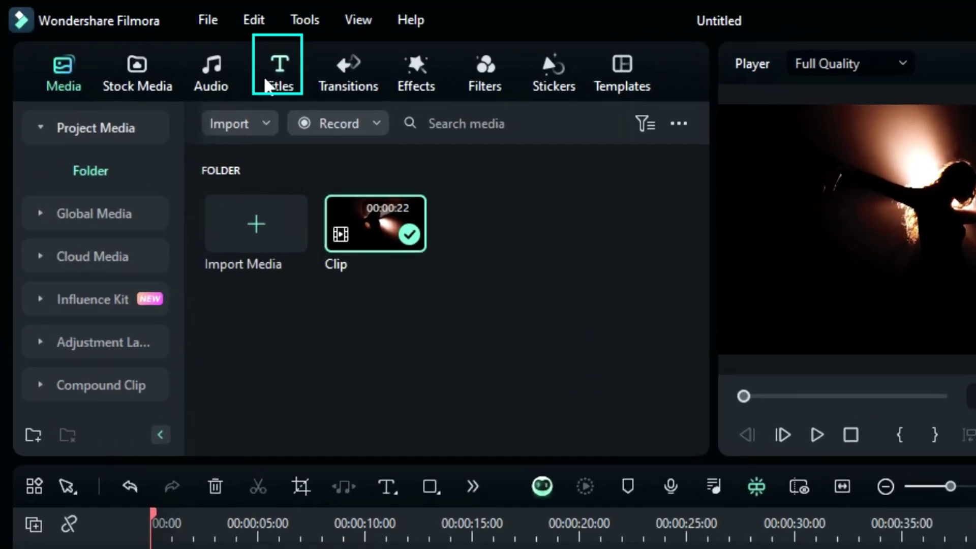
Show the Audio Driven category under Title Templates in the Titles library
click(198, 70)
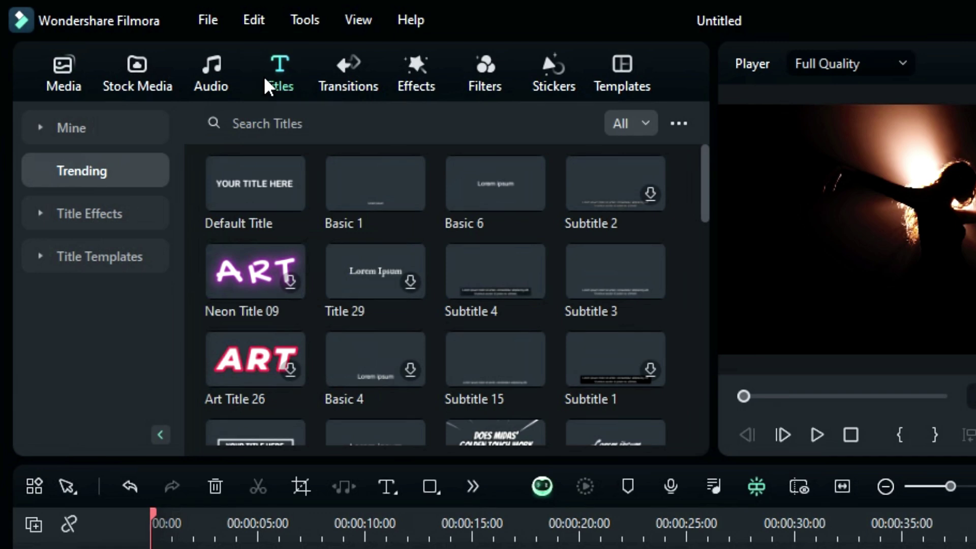
click(38, 260)
scroll(53, 277, down, 3)
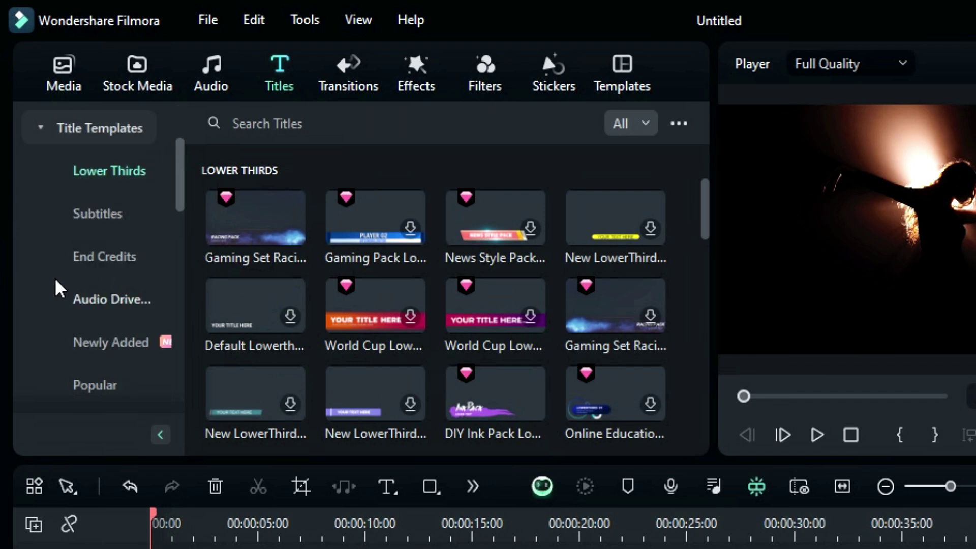
click(98, 302)
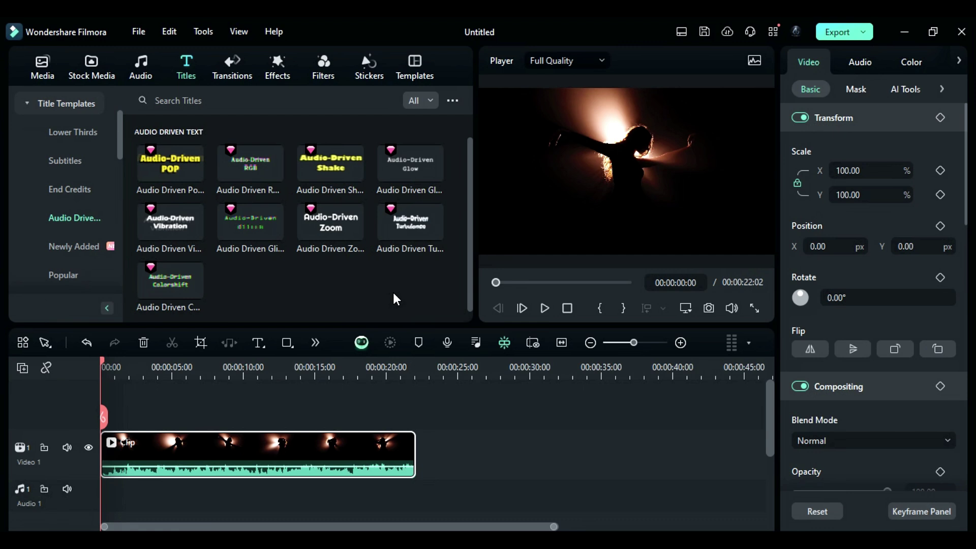
Preview POP and Shake, then add Audio Driven Glow above Clip, stretched to 00:00:22:02
click(167, 183)
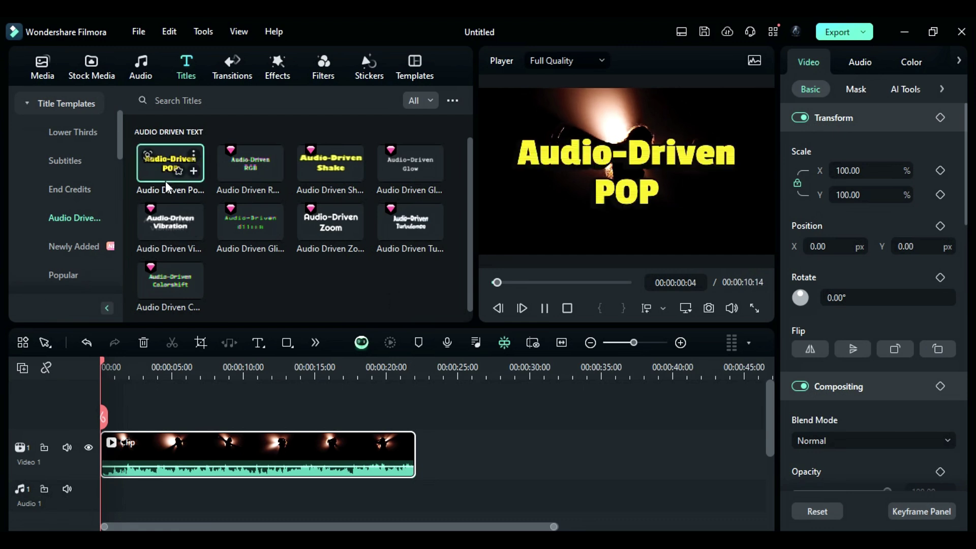
click(331, 188)
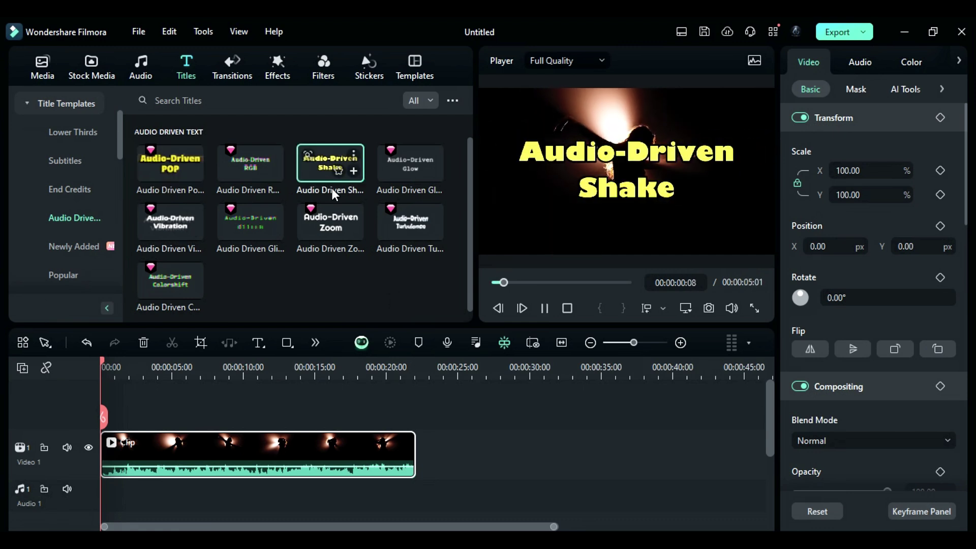
click(380, 178)
drag(380, 178, 179, 374)
drag(107, 407, 107, 409)
drag(171, 424, 412, 408)
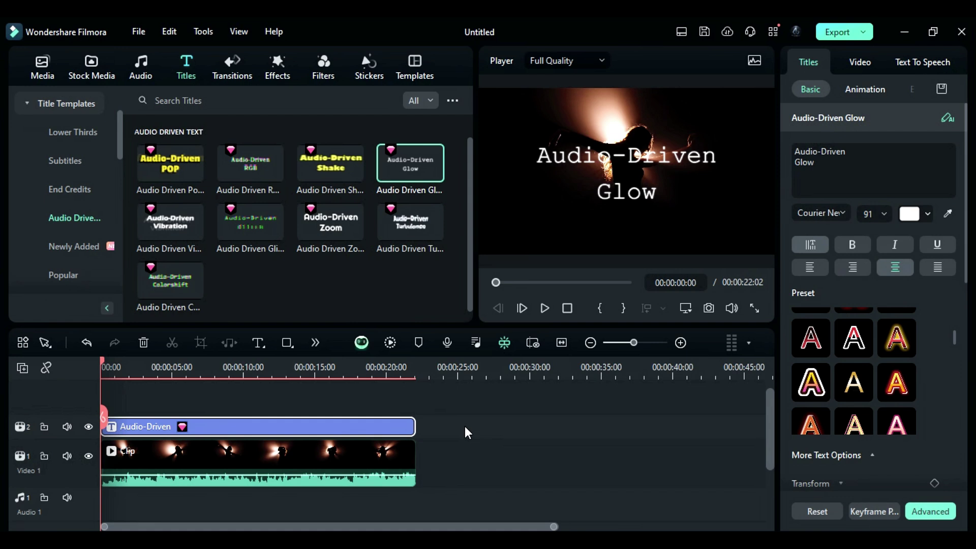
Trim the title text down to 'Glow' and set its font to Creattion Demo
drag(851, 154, 795, 136)
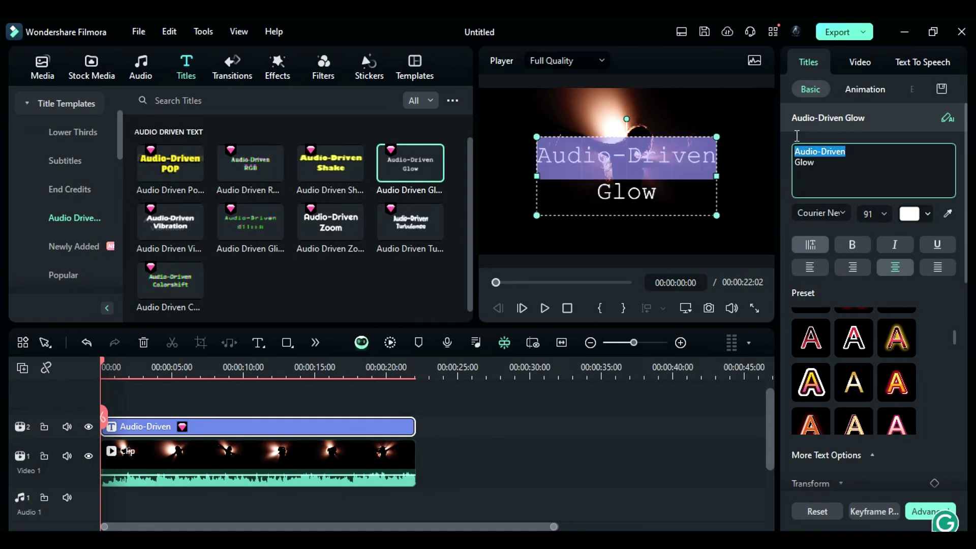
key(BackSpace)
key(Delete)
click(840, 211)
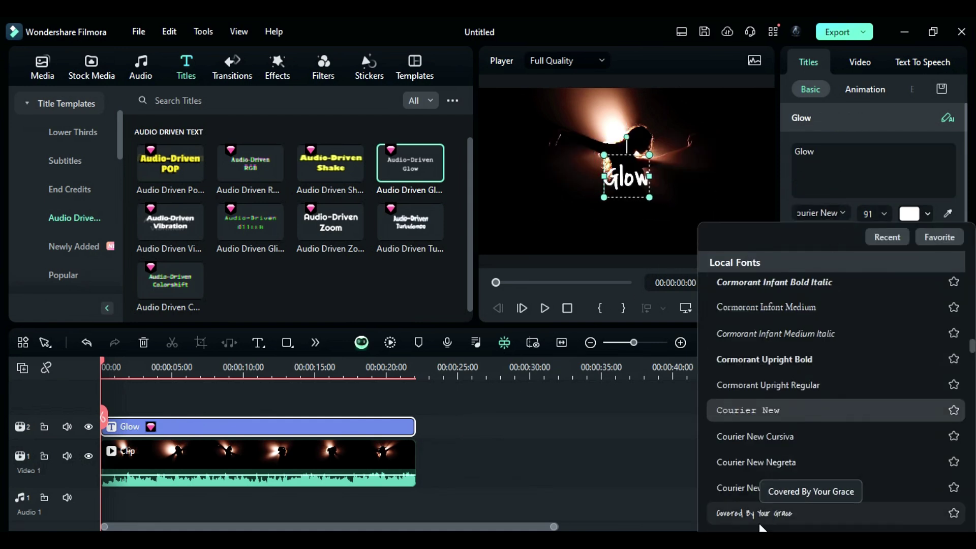
scroll(813, 508, down, 1)
click(813, 511)
Recolour the title, apply the orange neon glow preset, and play back the result
click(909, 213)
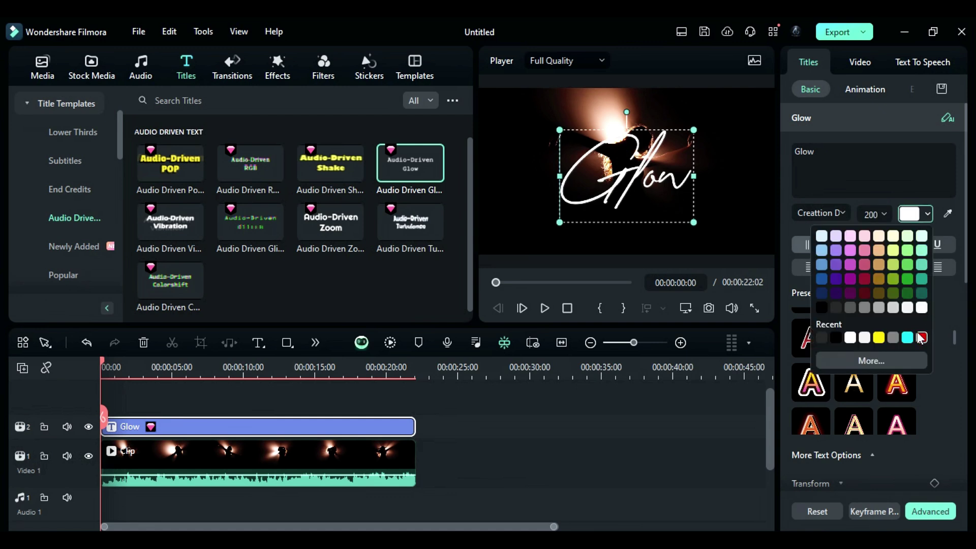
click(924, 335)
scroll(853, 386, down, 3)
click(853, 405)
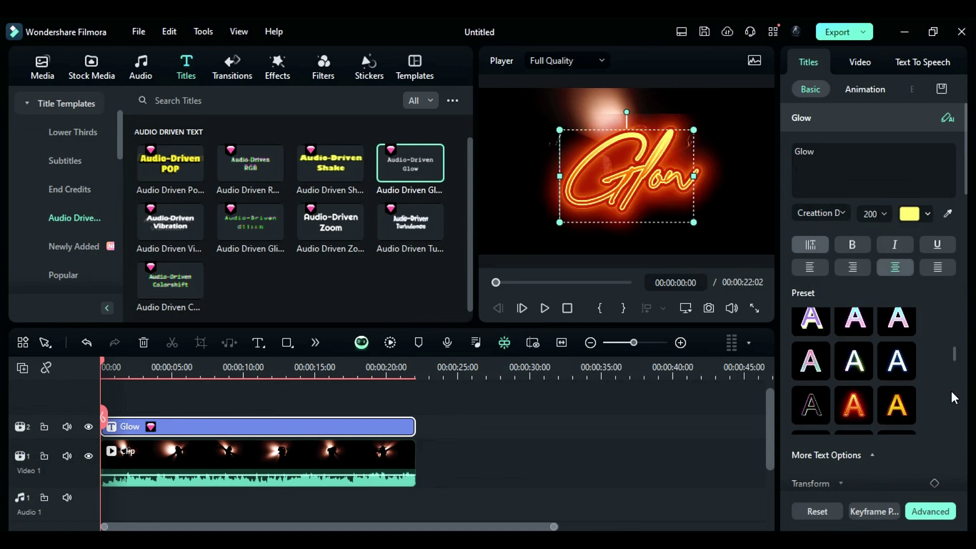
scroll(953, 397, down, 10)
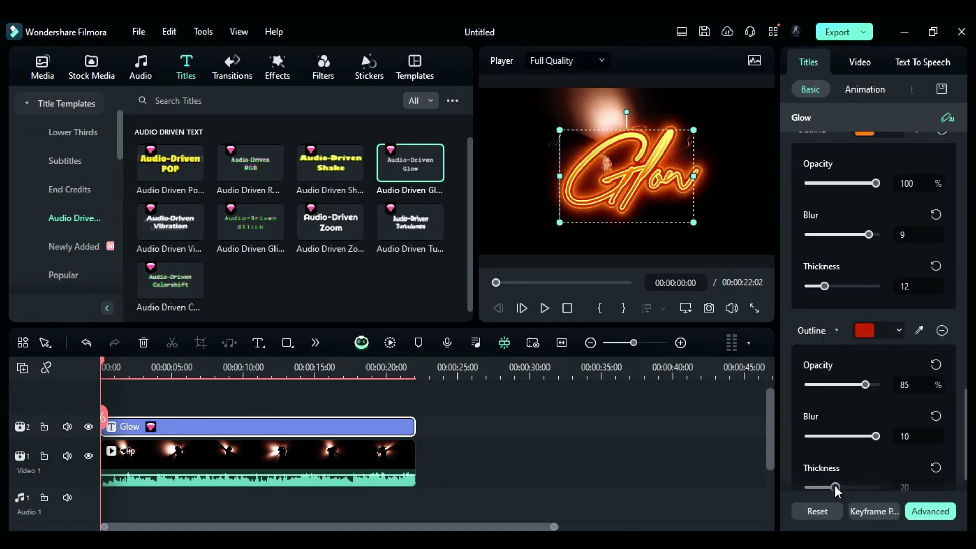
click(577, 471)
key(space)
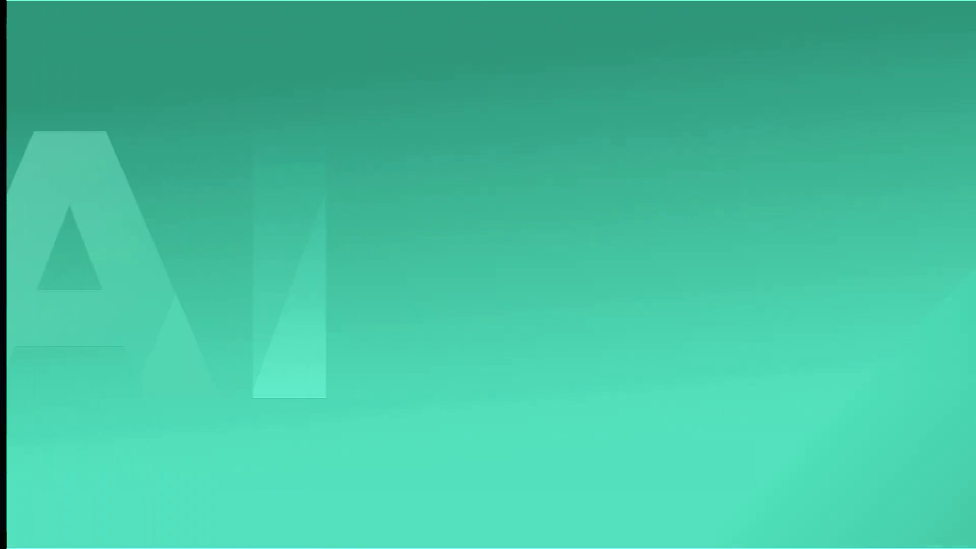